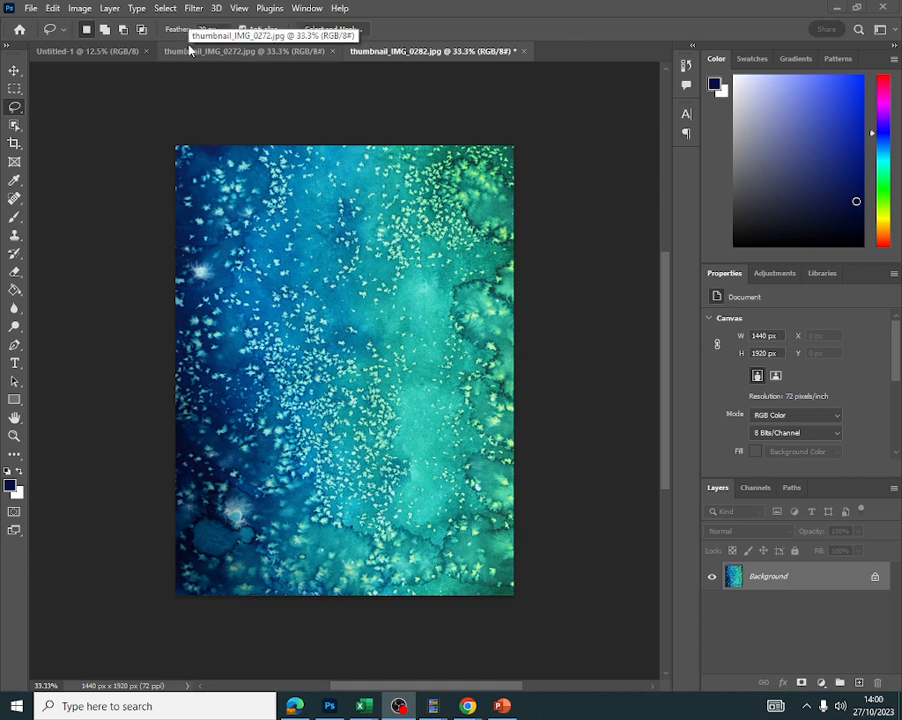
- Apply Hue/Saturation to the whole image with hue +7, saturation -53 and lightness -18
{"action": "left_click", "coordinate": [80, 8]}
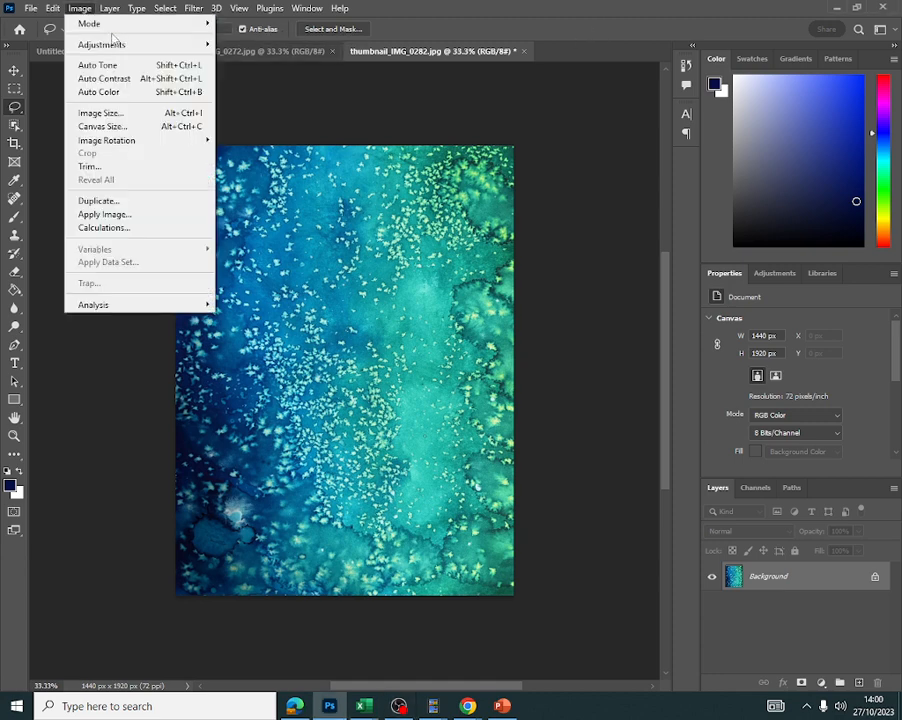
{"action": "mouse_move", "coordinate": [107, 46]}
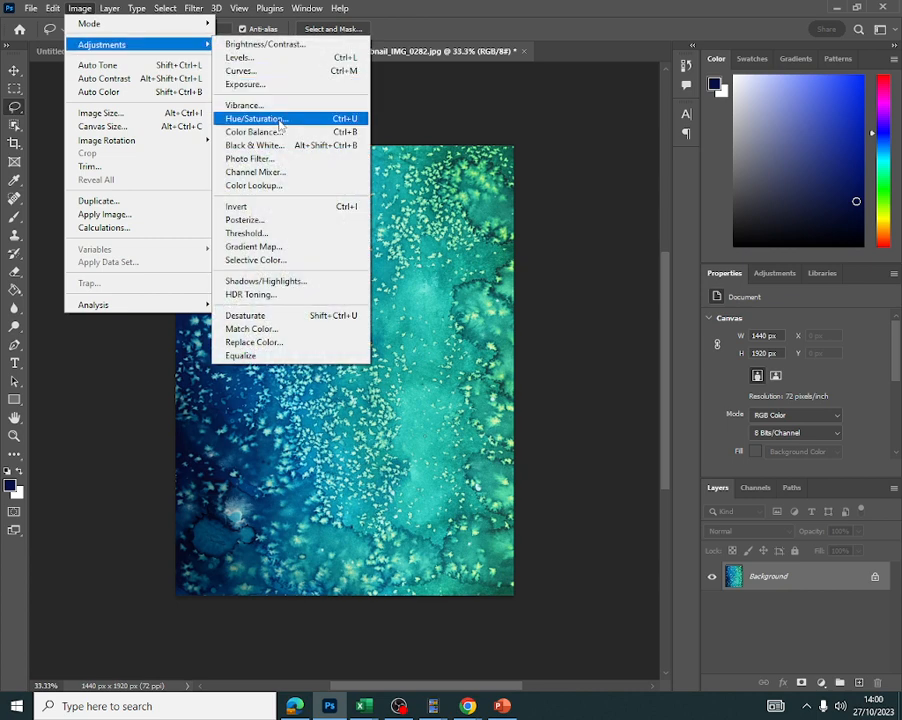
{"action": "left_click", "coordinate": [256, 118]}
{"action": "left_click_drag", "start_coordinate": [656, 179], "coordinate": [667, 145]}
{"action": "left_click_drag", "start_coordinate": [618, 183], "coordinate": [615, 184]}
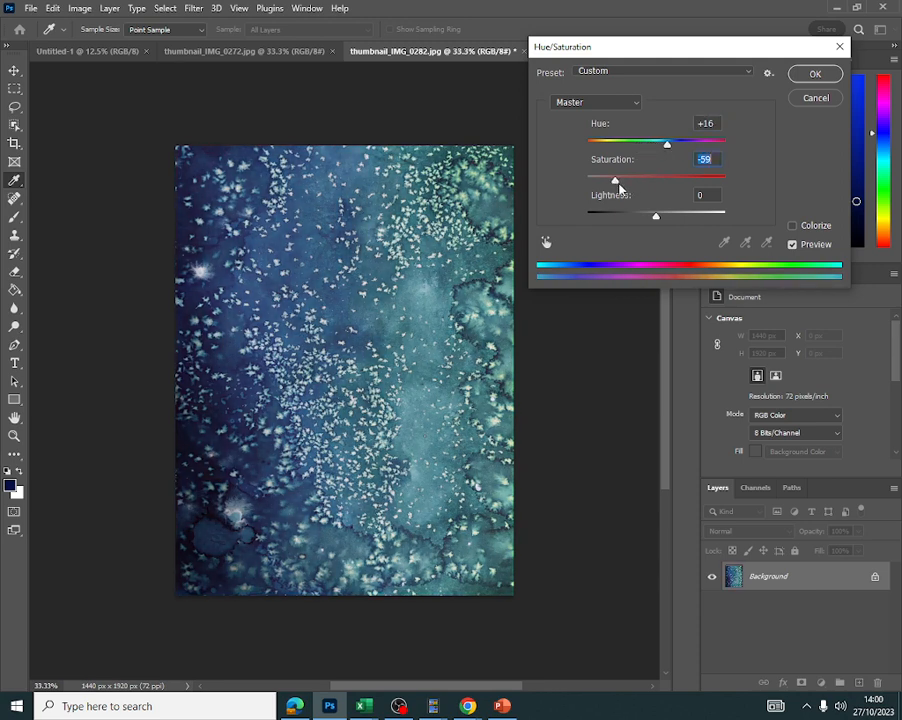
{"action": "mouse_move", "coordinate": [657, 224]}
{"action": "left_mouse_down"}
{"action": "mouse_move", "coordinate": [650, 215]}
{"action": "mouse_move", "coordinate": [642, 221]}
{"action": "left_mouse_up"}
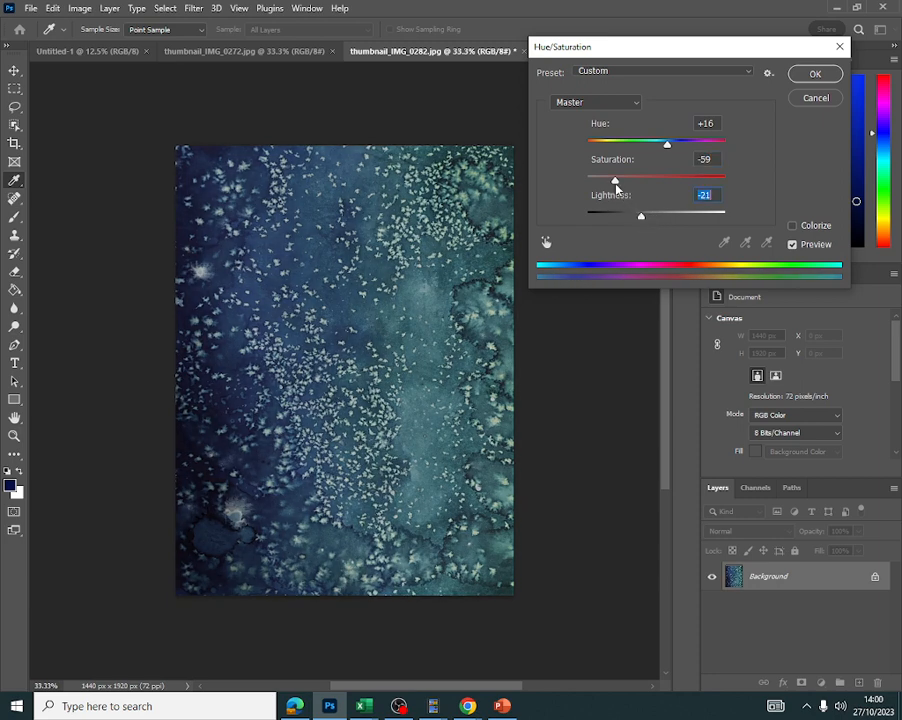
{"action": "left_click_drag", "start_coordinate": [614, 178], "coordinate": [617, 181]}
{"action": "left_click_drag", "start_coordinate": [667, 148], "coordinate": [671, 144]}
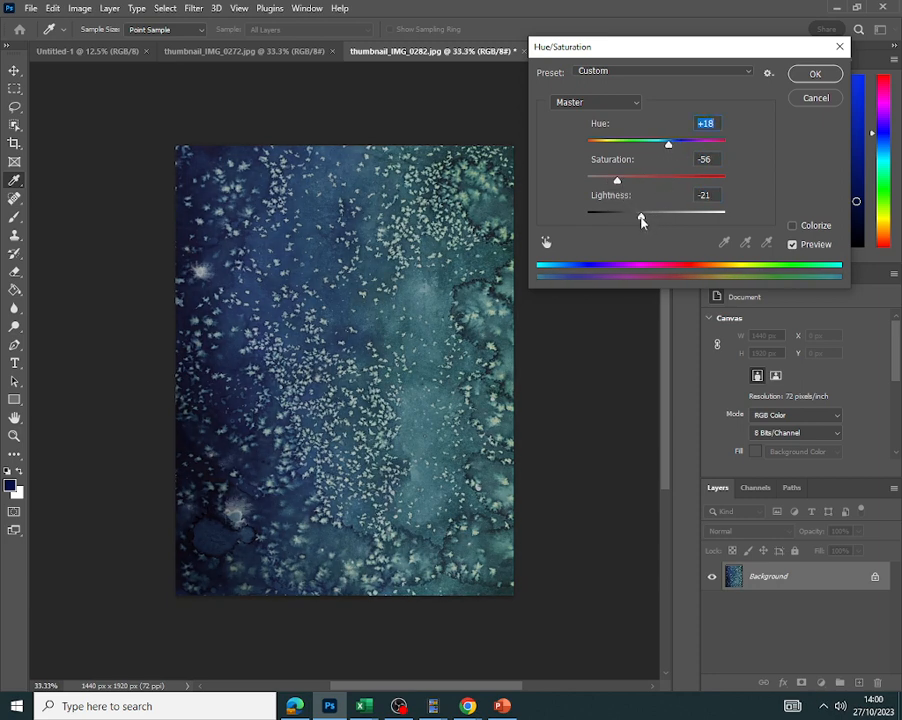
{"action": "left_click_drag", "start_coordinate": [640, 217], "coordinate": [622, 181]}
{"action": "left_click_drag", "start_coordinate": [669, 148], "coordinate": [662, 147]}
{"action": "left_click_drag", "start_coordinate": [622, 183], "coordinate": [621, 183]}
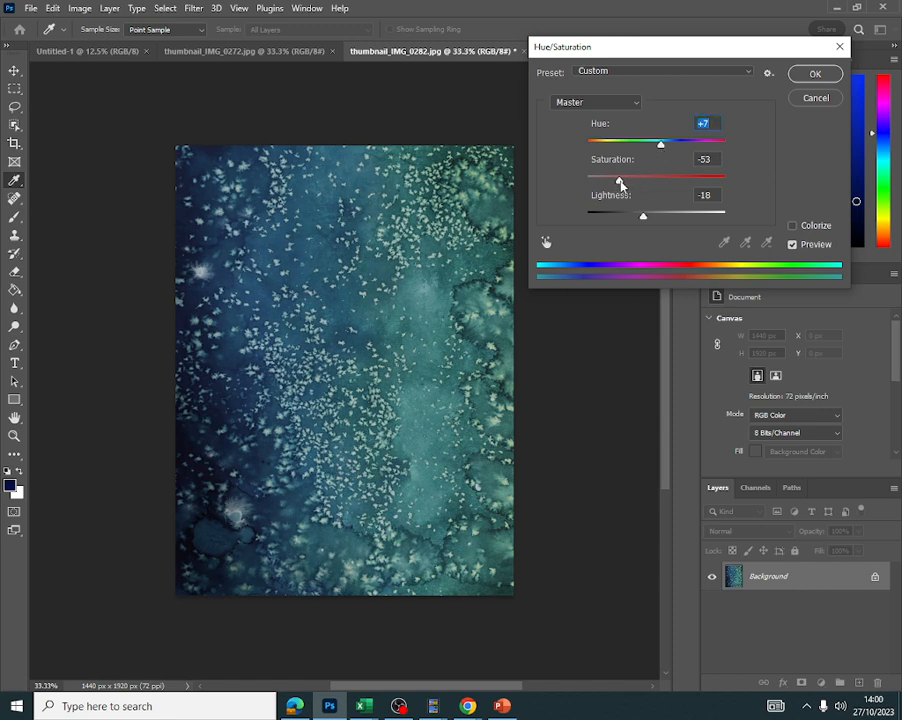
{"action": "left_click", "coordinate": [620, 184]}
{"action": "left_click", "coordinate": [813, 78]}
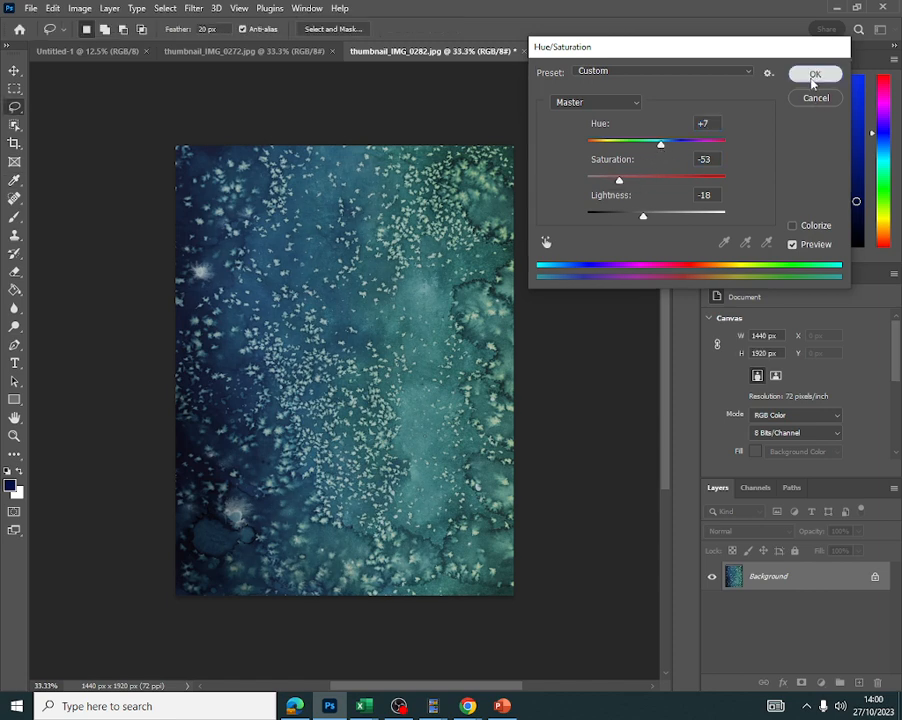
{"action": "left_click", "coordinate": [81, 9]}
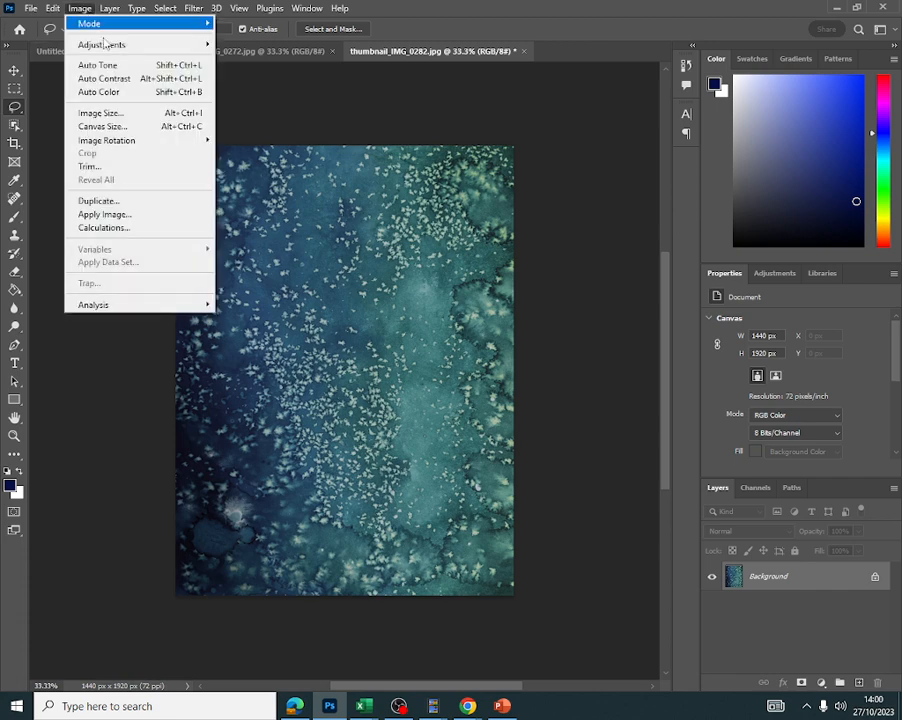
{"action": "mouse_move", "coordinate": [126, 52]}
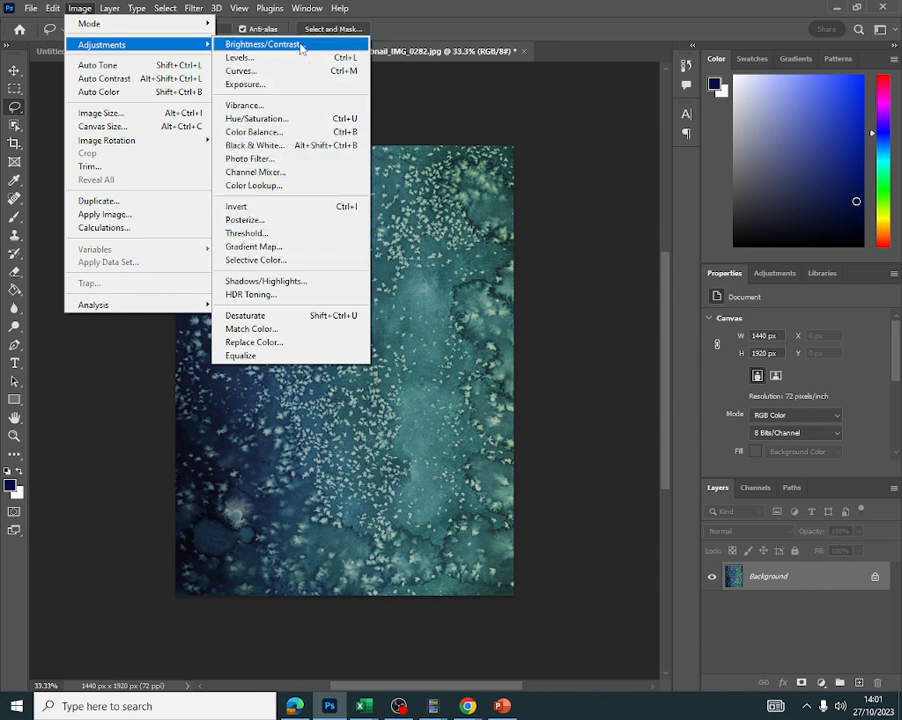
{"action": "left_click", "coordinate": [432, 86]}
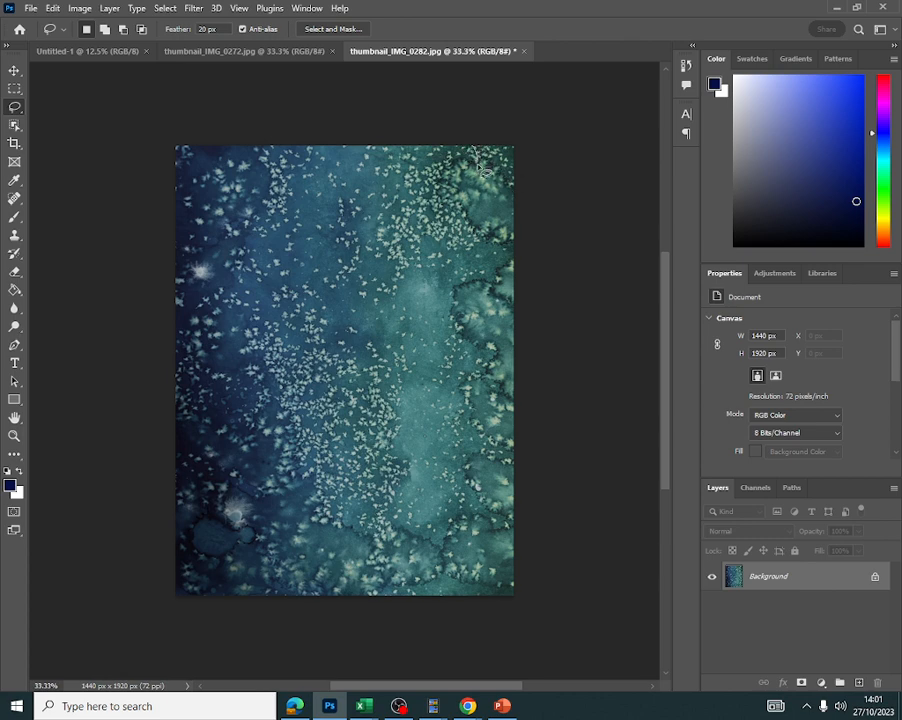
- Lasso the lighter teal band near the image's right edge and set its hue to +35, saturation -26, lightness -31
{"action": "mouse_move", "coordinate": [478, 163]}
{"action": "left_mouse_down"}
{"action": "mouse_move", "coordinate": [474, 233]}
{"action": "mouse_move", "coordinate": [494, 252]}
{"action": "mouse_move", "coordinate": [514, 253]}
{"action": "mouse_move", "coordinate": [496, 274]}
{"action": "mouse_move", "coordinate": [499, 286]}
{"action": "mouse_move", "coordinate": [470, 279]}
{"action": "mouse_move", "coordinate": [450, 306]}
{"action": "mouse_move", "coordinate": [468, 351]}
{"action": "mouse_move", "coordinate": [499, 361]}
{"action": "mouse_move", "coordinate": [486, 381]}
{"action": "mouse_move", "coordinate": [464, 384]}
{"action": "mouse_move", "coordinate": [461, 401]}
{"action": "mouse_move", "coordinate": [477, 434]}
{"action": "mouse_move", "coordinate": [515, 465]}
{"action": "mouse_move", "coordinate": [479, 453]}
{"action": "mouse_move", "coordinate": [470, 476]}
{"action": "mouse_move", "coordinate": [494, 517]}
{"action": "mouse_move", "coordinate": [511, 523]}
{"action": "mouse_move", "coordinate": [507, 540]}
{"action": "mouse_move", "coordinate": [491, 524]}
{"action": "mouse_move", "coordinate": [455, 520]}
{"action": "mouse_move", "coordinate": [443, 555]}
{"action": "mouse_move", "coordinate": [403, 533]}
{"action": "mouse_move", "coordinate": [396, 512]}
{"action": "mouse_move", "coordinate": [410, 482]}
{"action": "mouse_move", "coordinate": [404, 258]}
{"action": "mouse_move", "coordinate": [439, 167]}
{"action": "mouse_move", "coordinate": [457, 152]}
{"action": "mouse_move", "coordinate": [533, 143]}
{"action": "left_mouse_up"}
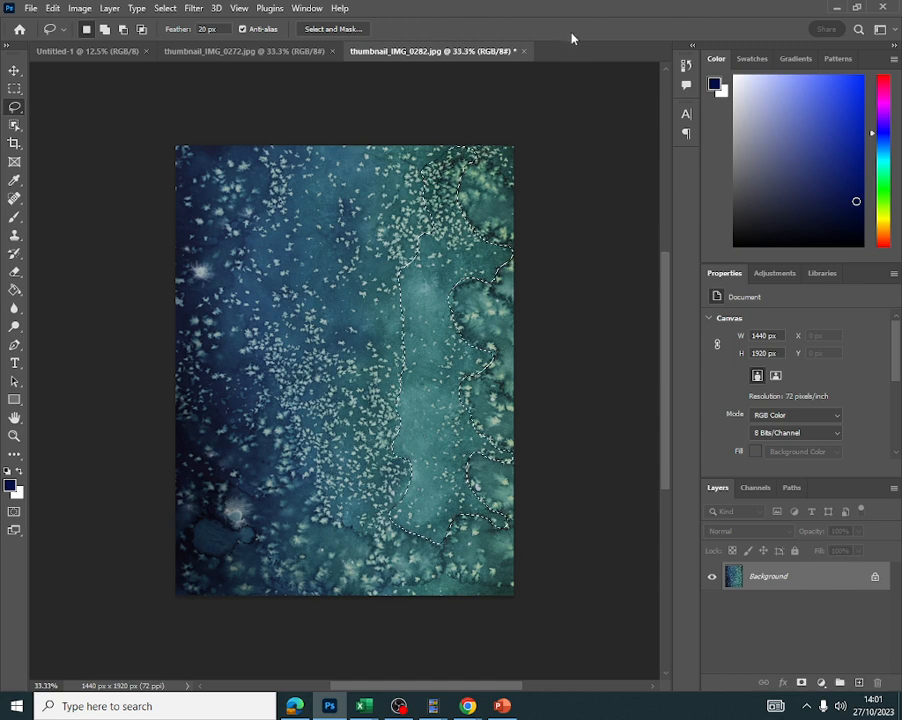
{"action": "left_click", "coordinate": [84, 10]}
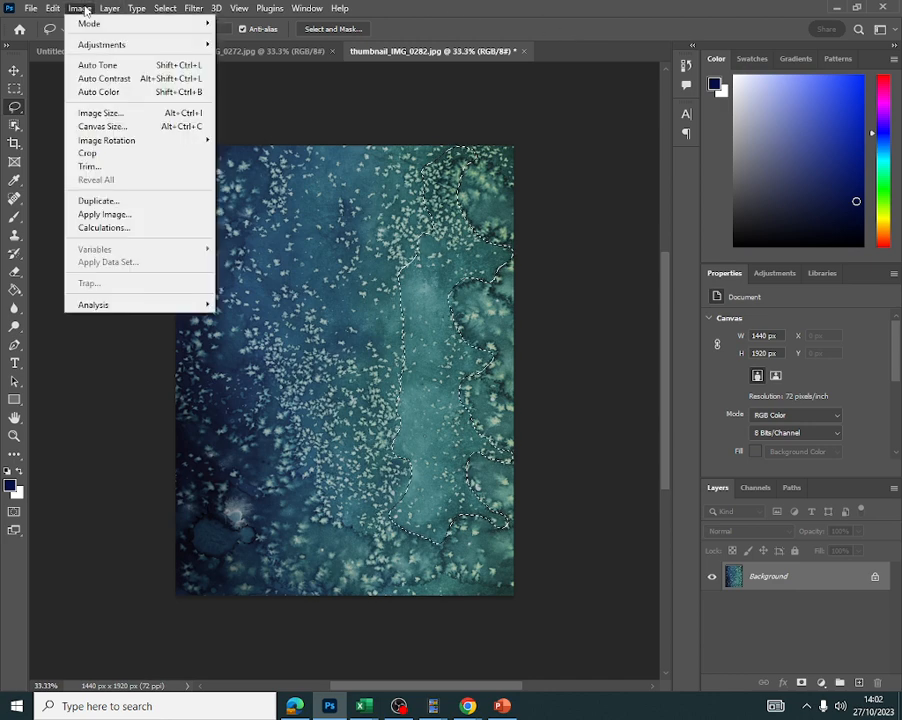
{"action": "mouse_move", "coordinate": [159, 50]}
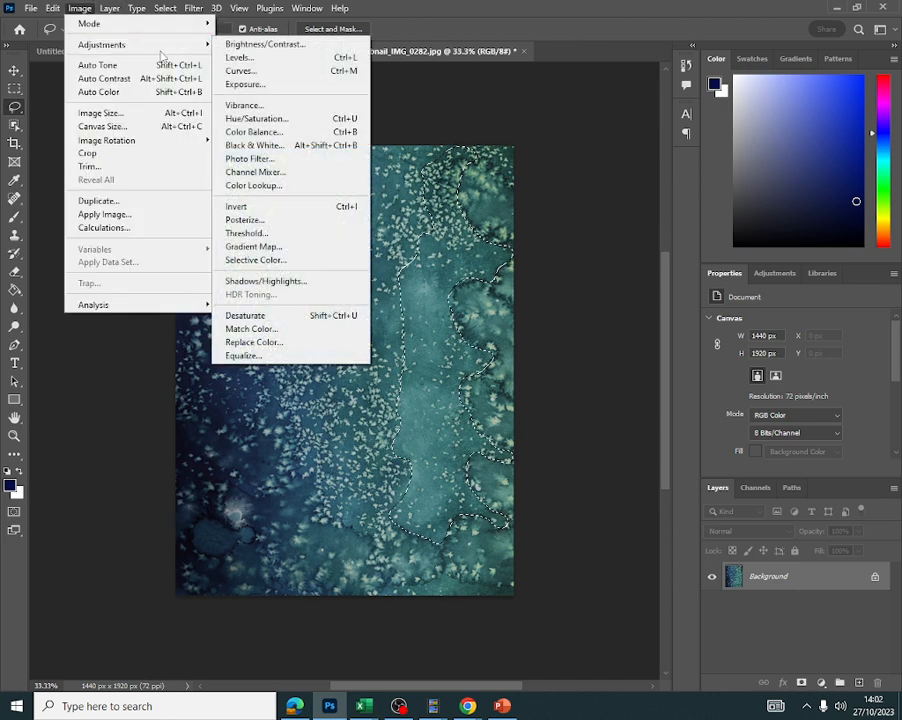
{"action": "left_click", "coordinate": [279, 119]}
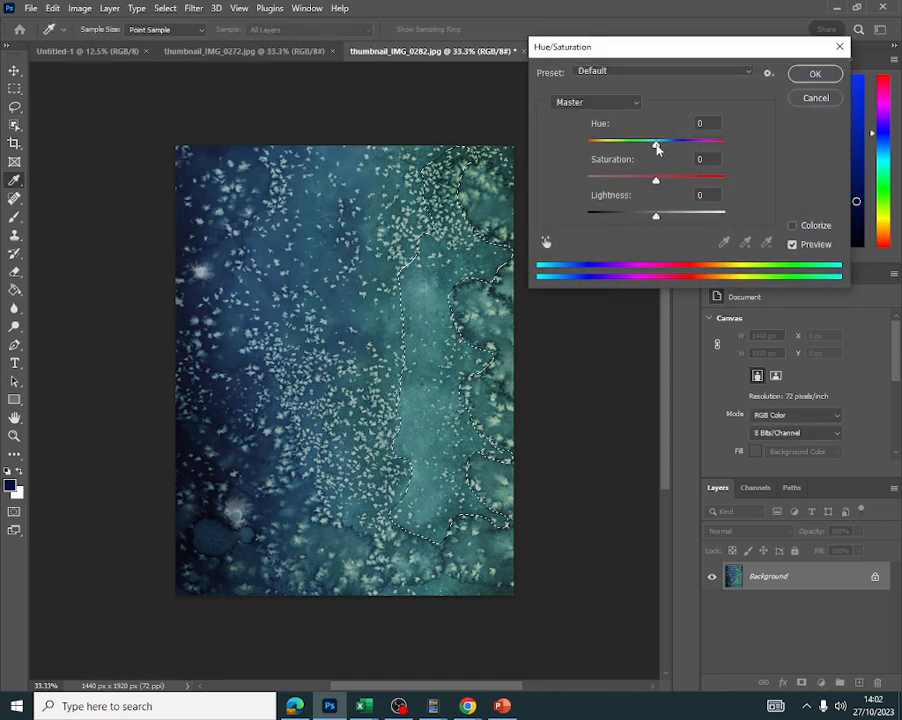
{"action": "left_click_drag", "start_coordinate": [655, 146], "coordinate": [682, 148]}
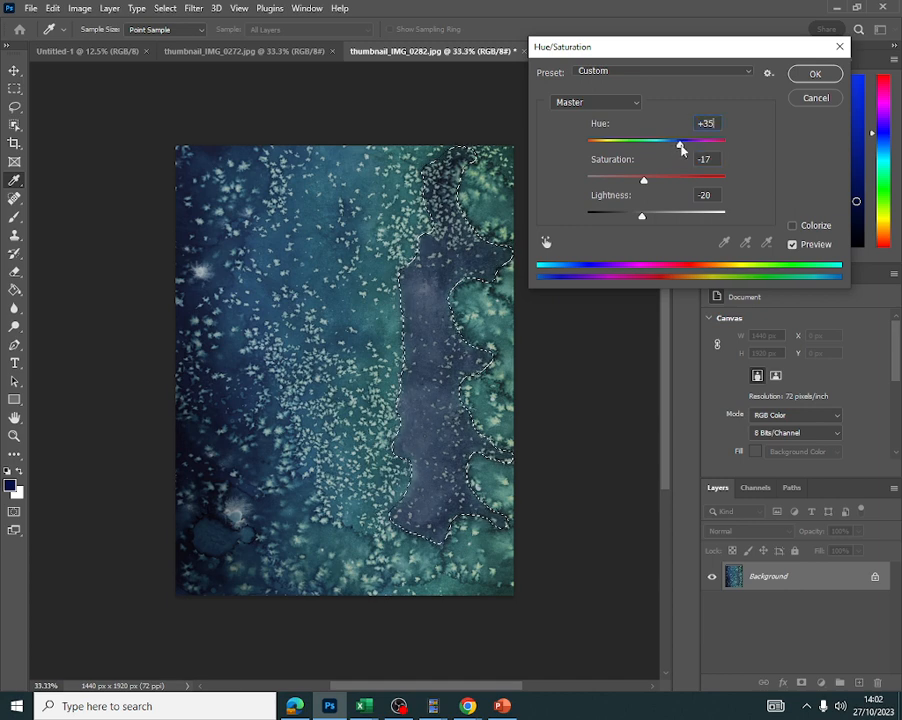
{"action": "left_click_drag", "start_coordinate": [645, 182], "coordinate": [633, 217]}
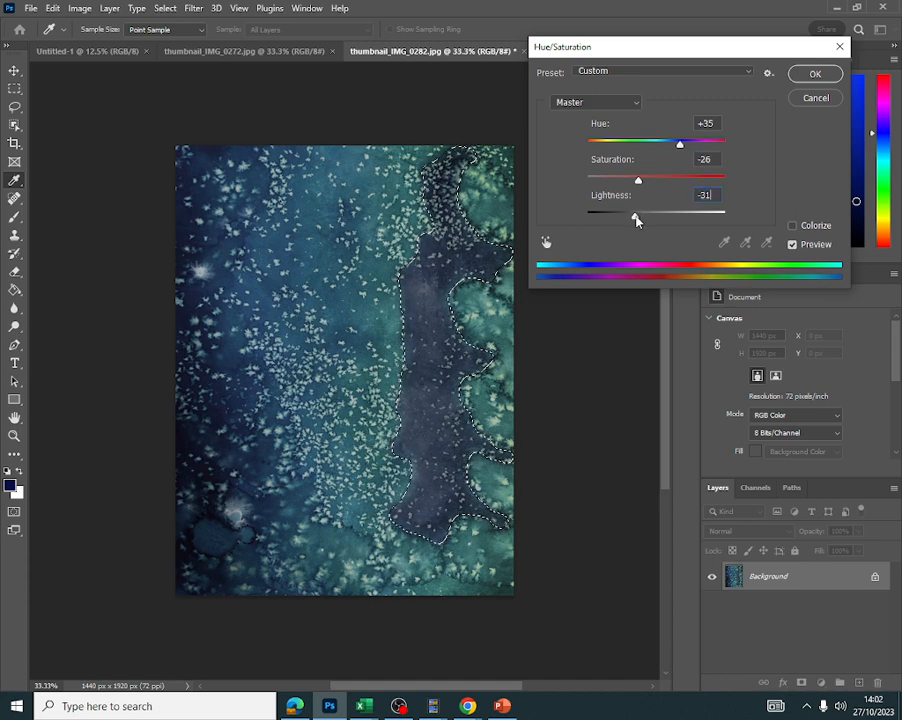
{"action": "left_click", "coordinate": [811, 74]}
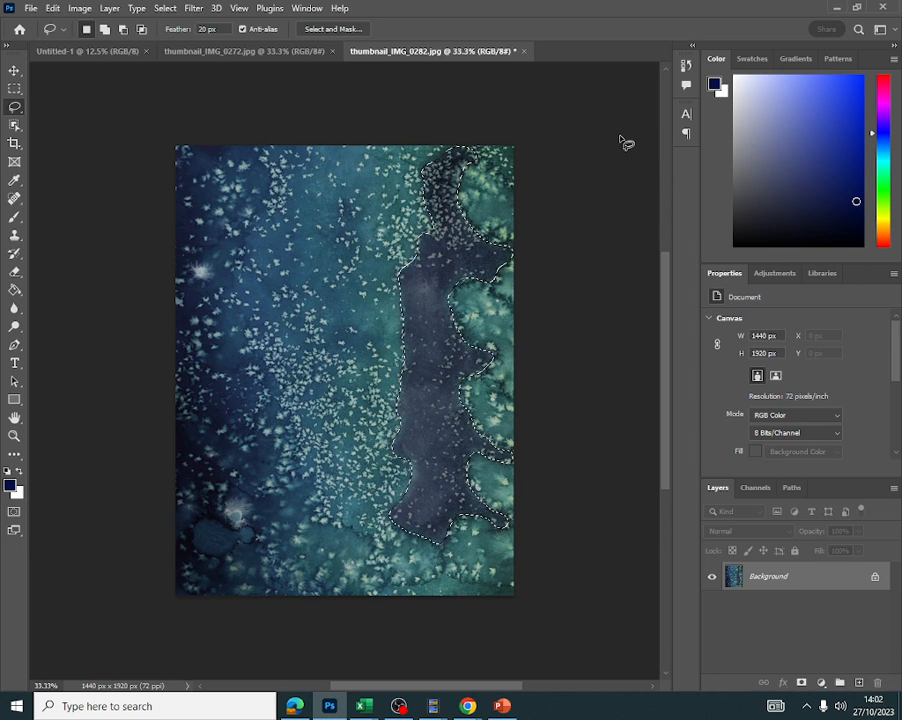
- Deselect the lasso selection on the image
{"action": "left_click", "coordinate": [80, 9]}
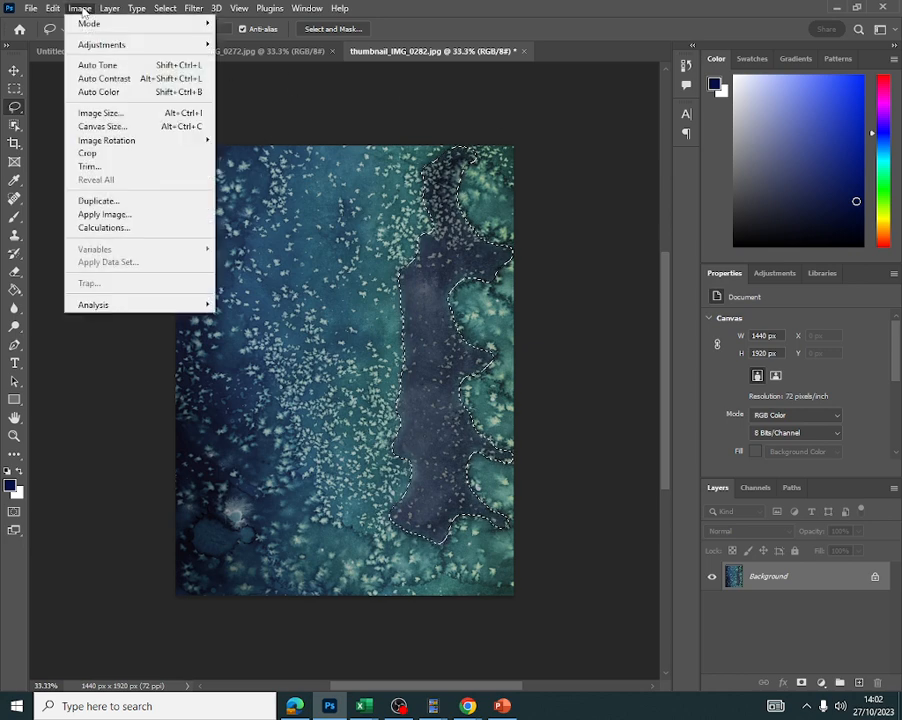
{"action": "mouse_move", "coordinate": [163, 8]}
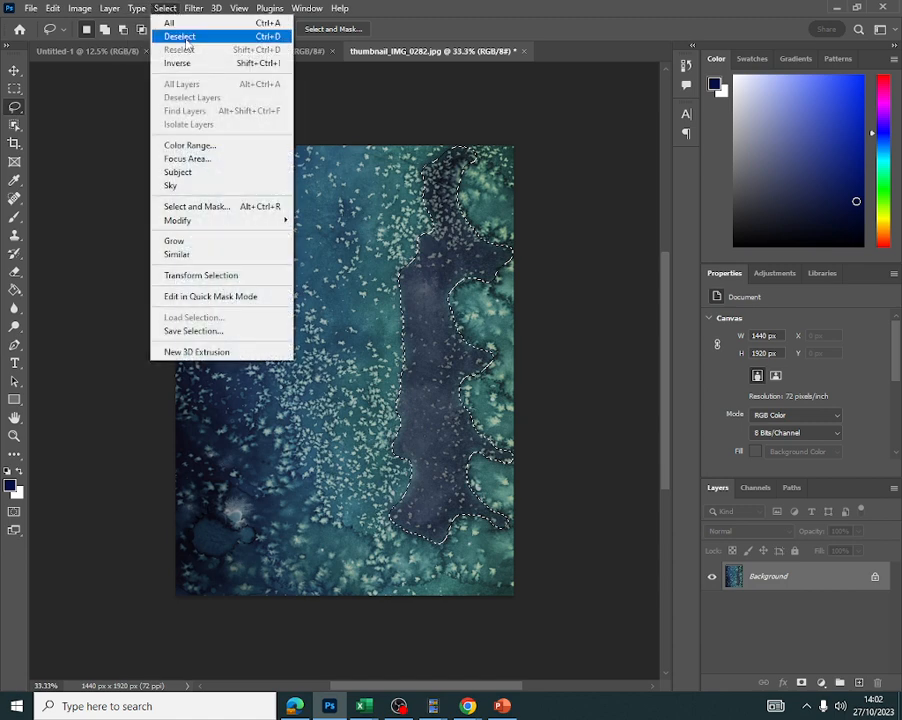
{"action": "left_click", "coordinate": [434, 101]}
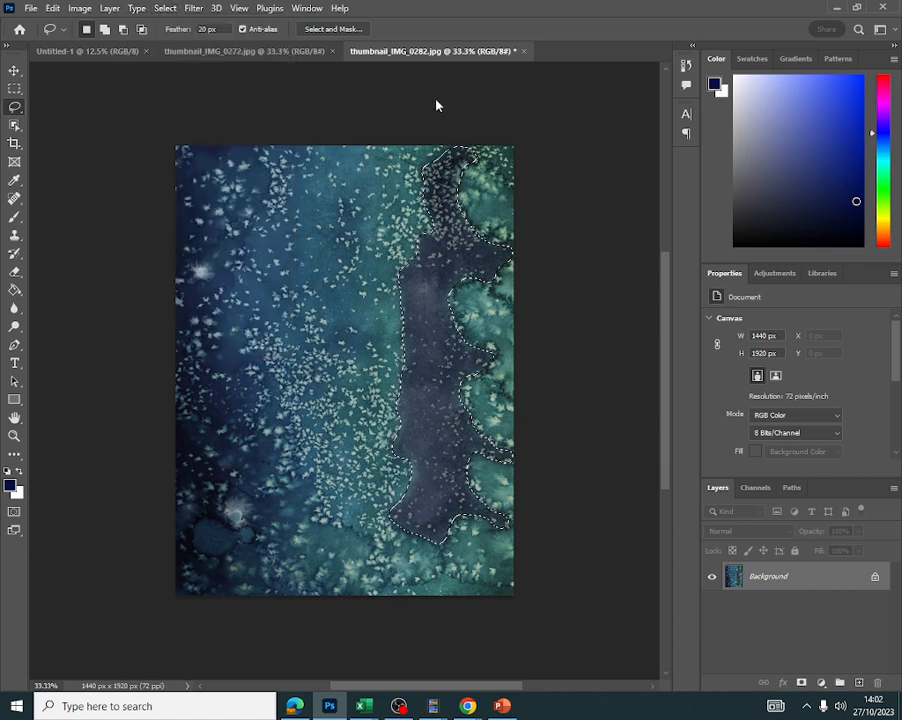
{"action": "key", "text": "ctrl+d"}
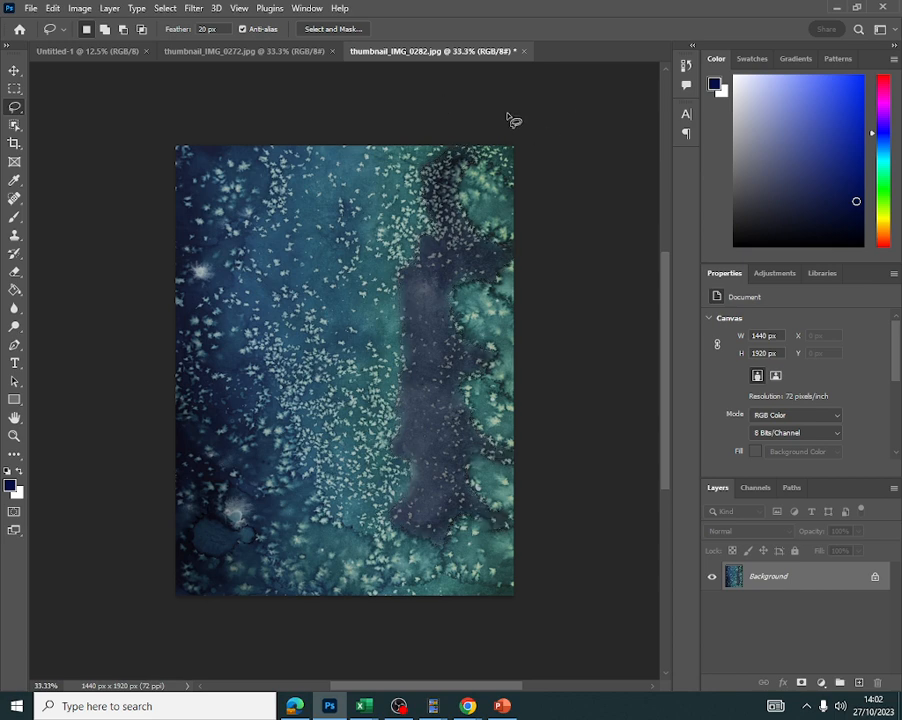
{"action": "left_click", "coordinate": [80, 8]}
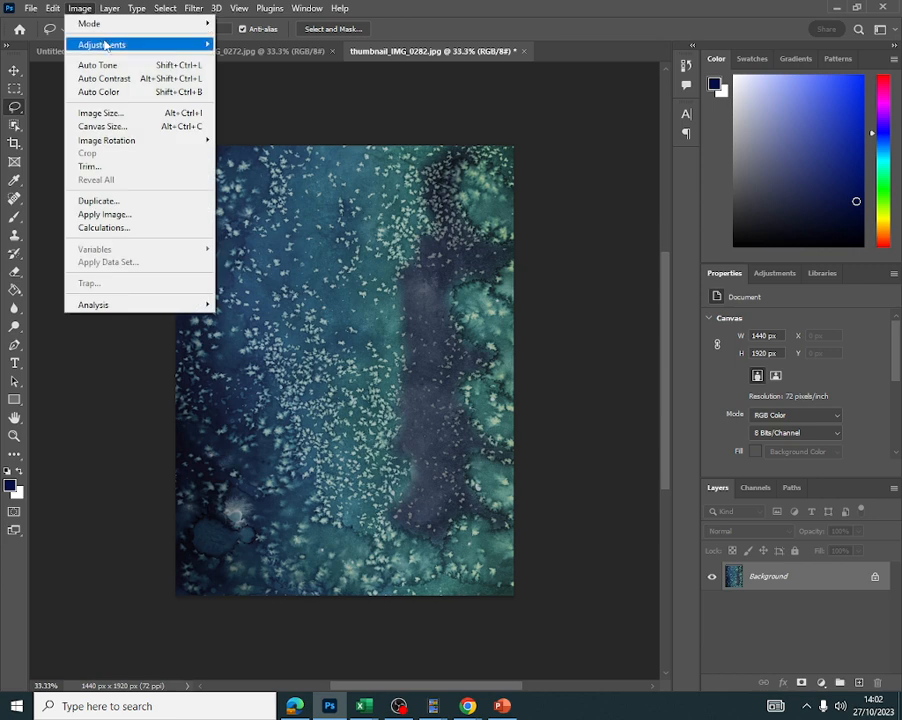
{"action": "mouse_move", "coordinate": [105, 44]}
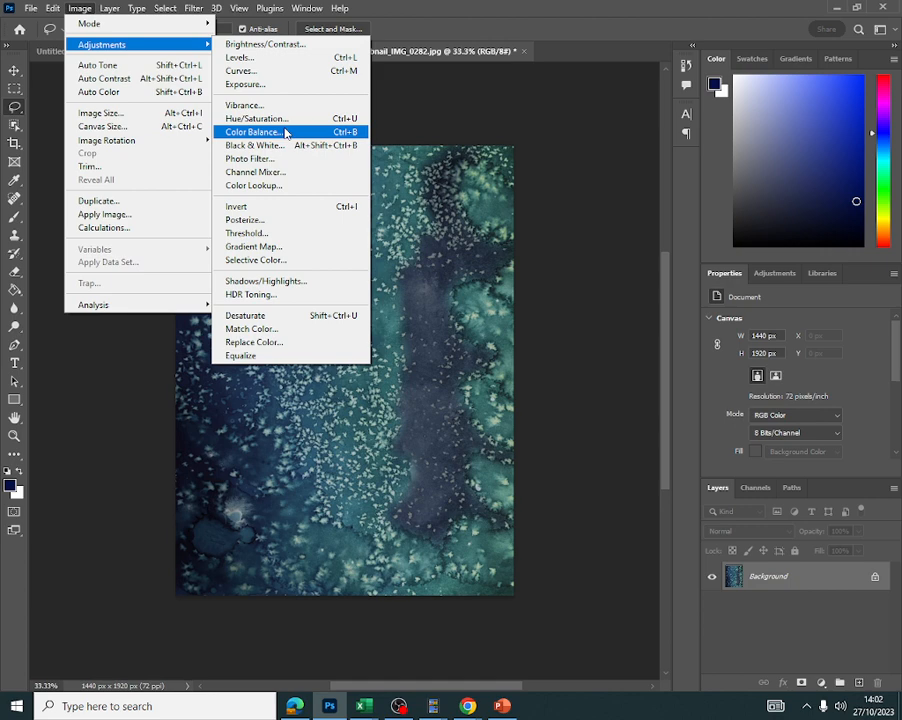
{"action": "left_click", "coordinate": [459, 120]}
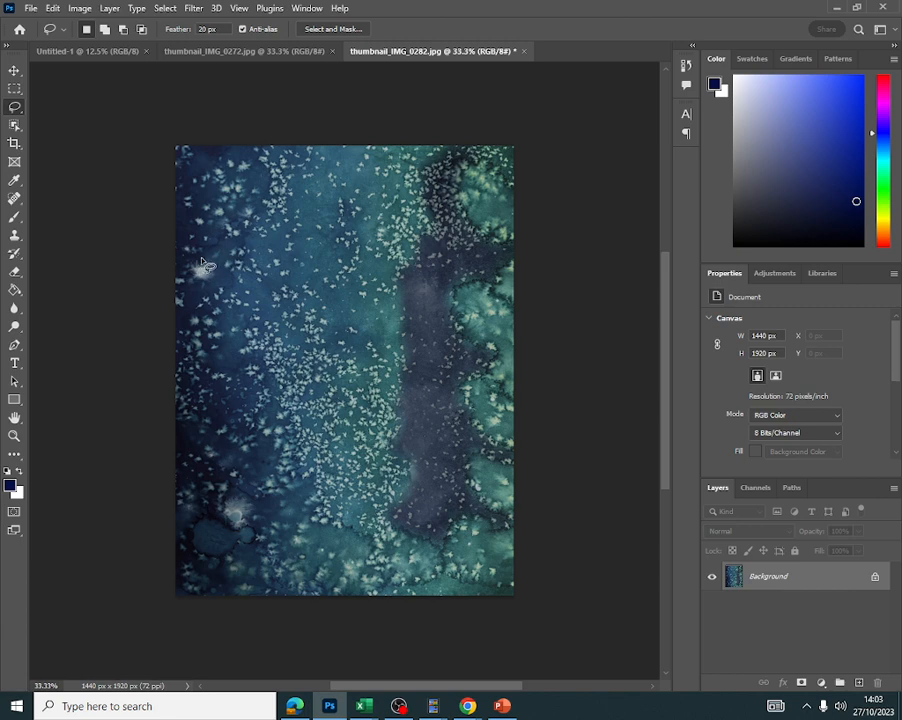
- Lasso the small bright spot on the image's left side and apply a Brightness/Contrast adjustment to it
{"action": "mouse_move", "coordinate": [202, 263]}
{"action": "left_mouse_down"}
{"action": "mouse_move", "coordinate": [197, 278]}
{"action": "mouse_move", "coordinate": [213, 288]}
{"action": "mouse_move", "coordinate": [203, 268]}
{"action": "left_mouse_up"}
{"action": "left_click", "coordinate": [80, 10]}
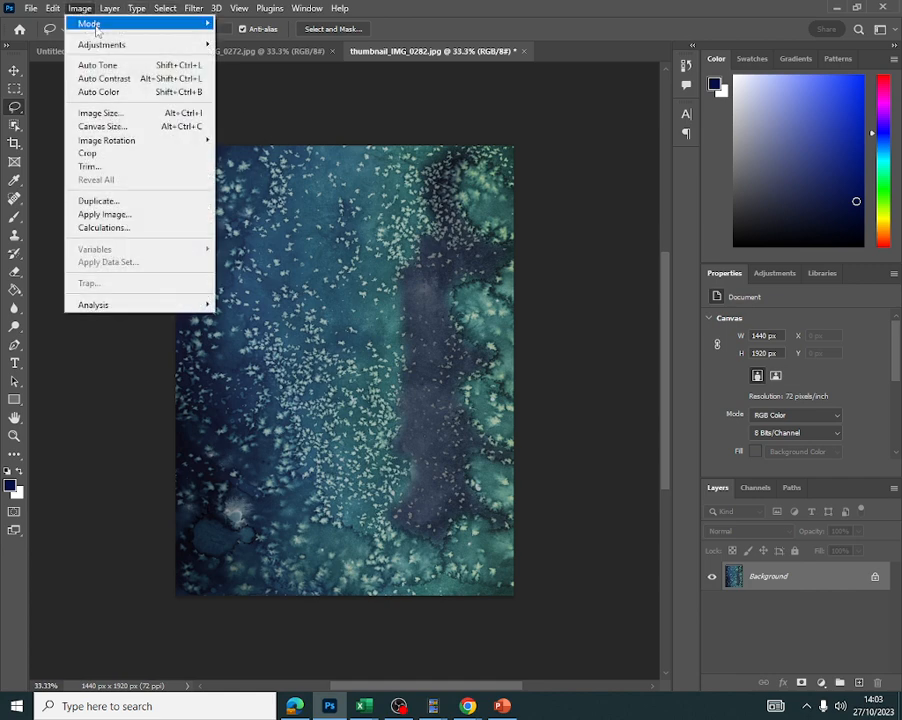
{"action": "mouse_move", "coordinate": [140, 44]}
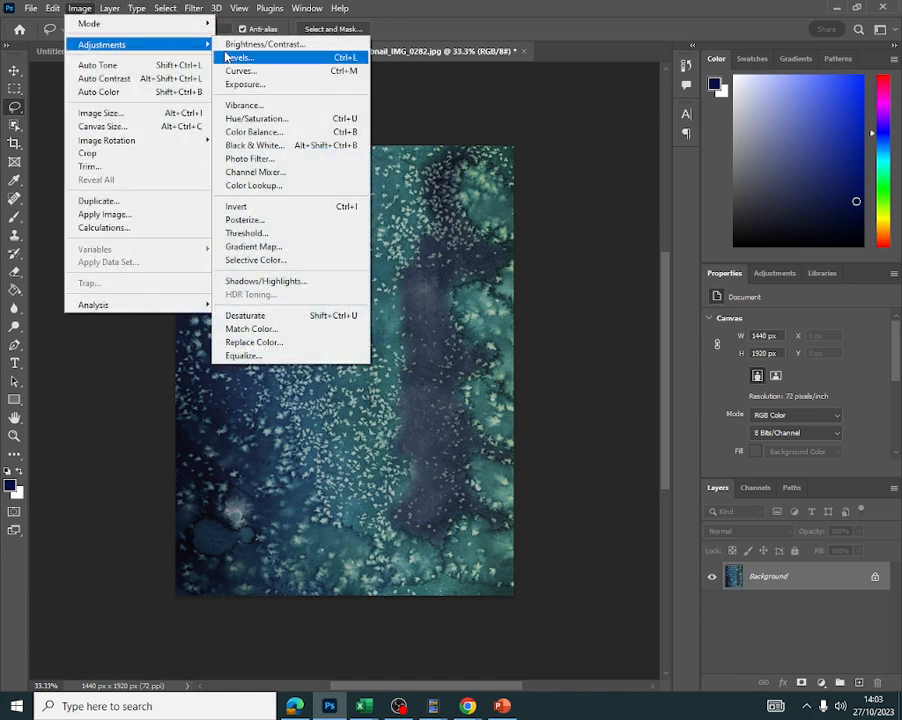
{"action": "left_click", "coordinate": [282, 50]}
{"action": "left_click_drag", "start_coordinate": [592, 216], "coordinate": [580, 254]}
{"action": "left_click_drag", "start_coordinate": [603, 223], "coordinate": [616, 220]}
{"action": "left_click", "coordinate": [701, 204]}
{"action": "key", "text": "l"}
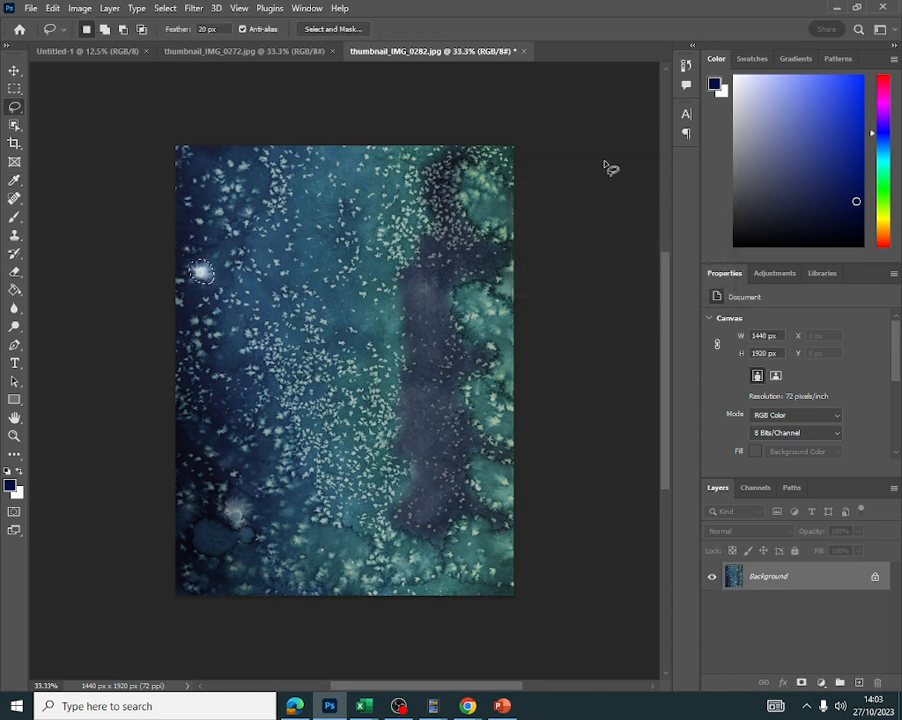